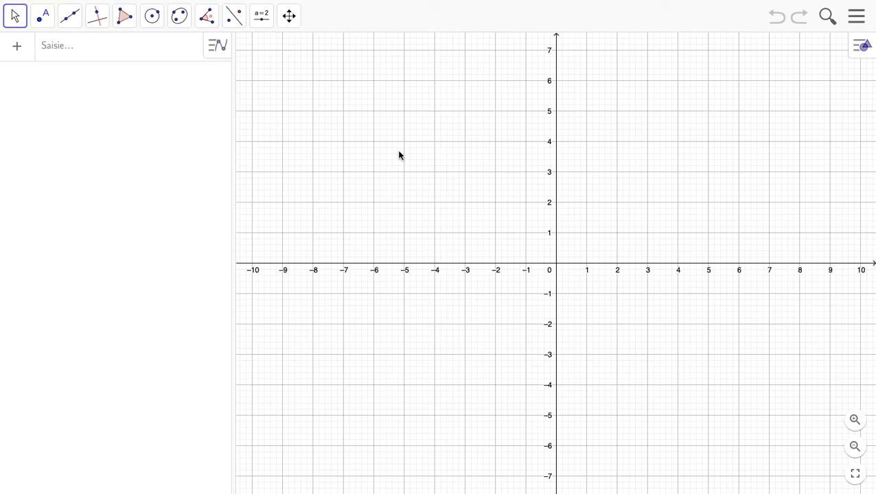
Place five points: A at (-4, 1), B at (0, -1), C at (2, 0), D at (5, -2) and E at (7, 2).
{"action": "left_click", "coordinate": [44, 20]}
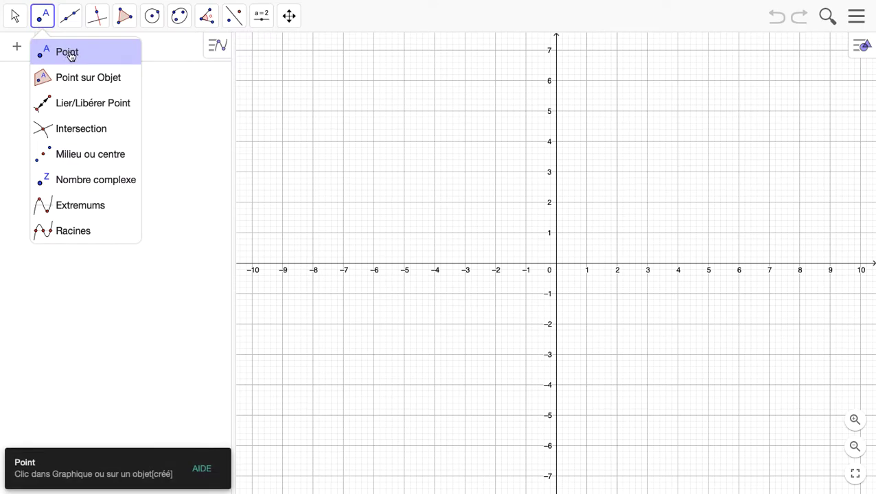
{"action": "left_click", "coordinate": [70, 55]}
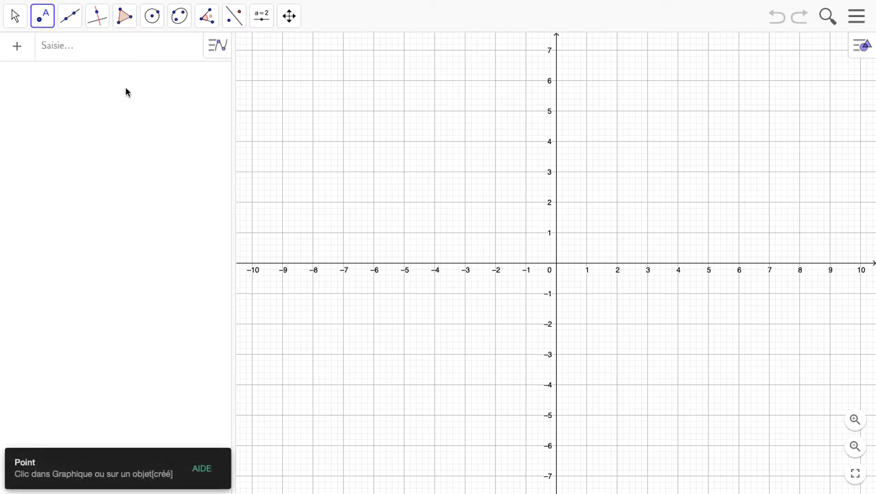
{"action": "left_click", "coordinate": [435, 235]}
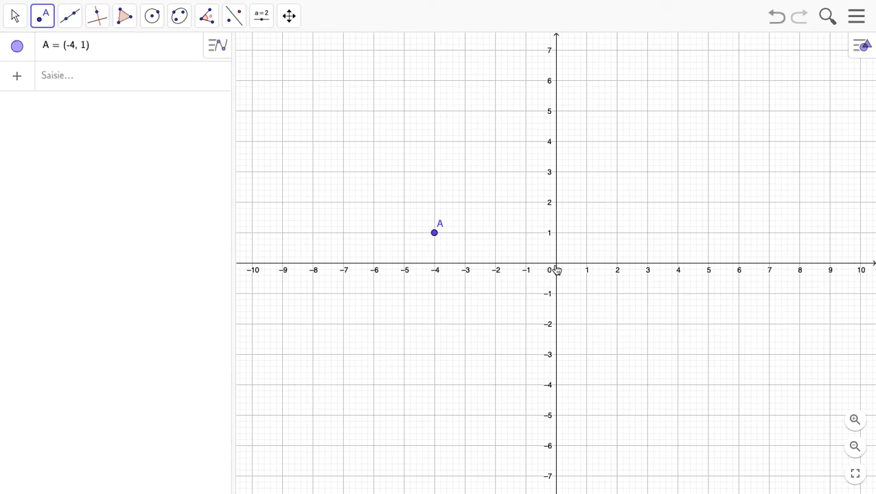
{"action": "left_click", "coordinate": [556, 295]}
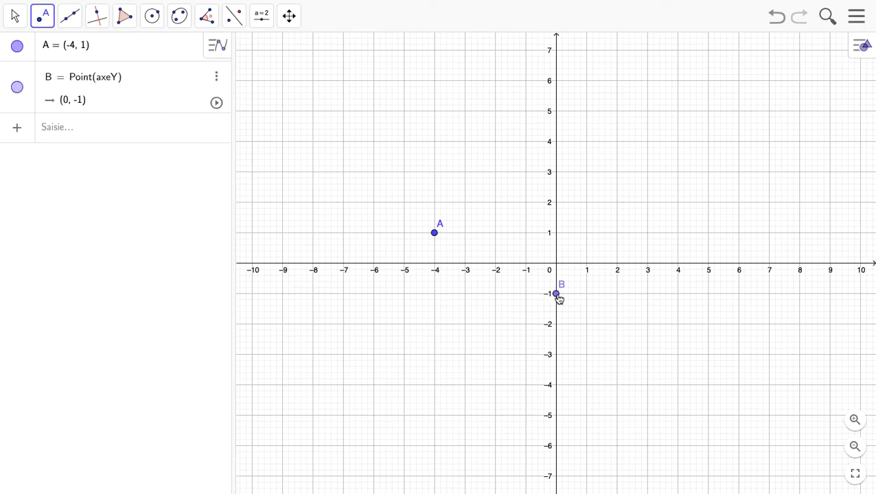
{"action": "left_click", "coordinate": [618, 265]}
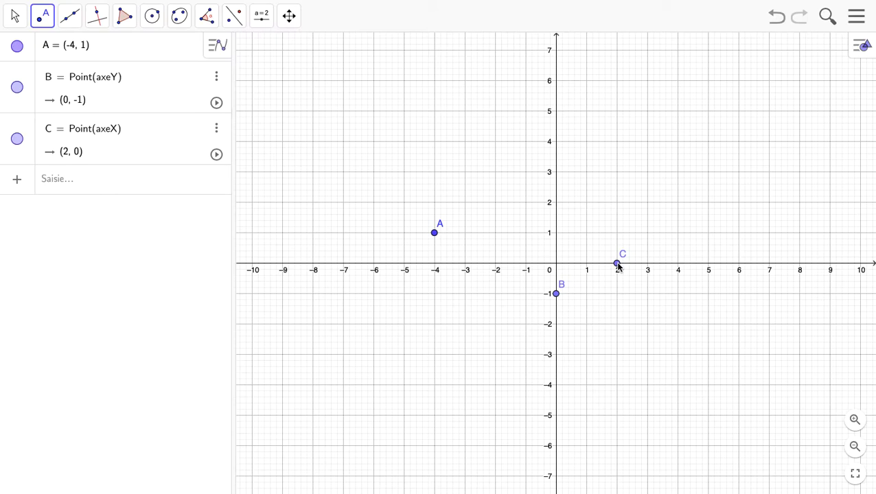
{"action": "left_click", "coordinate": [708, 324]}
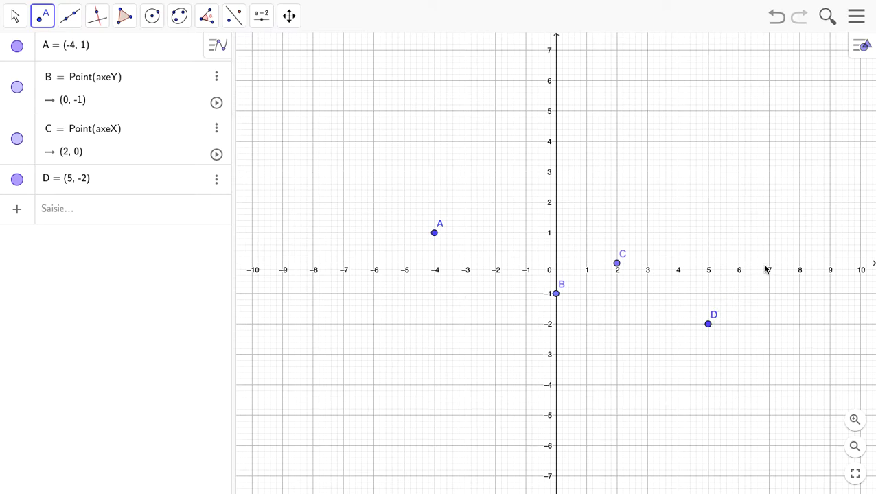
{"action": "left_click", "coordinate": [768, 202]}
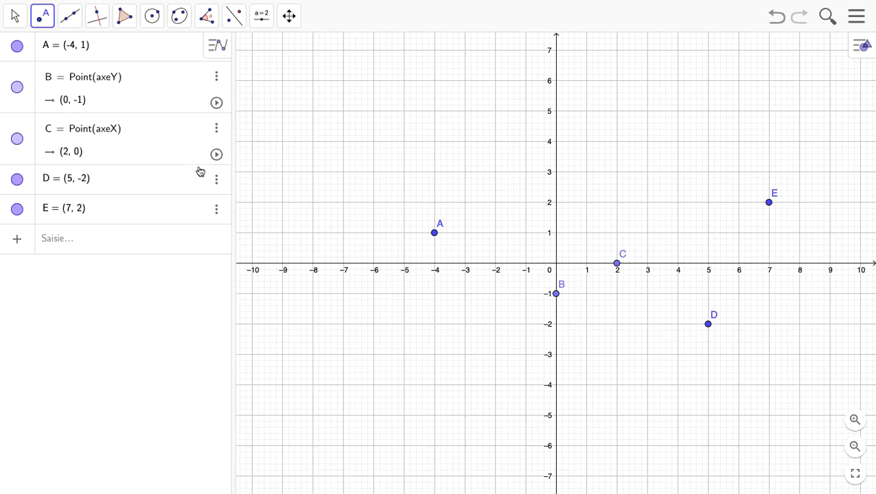
{"action": "left_click", "coordinate": [16, 21]}
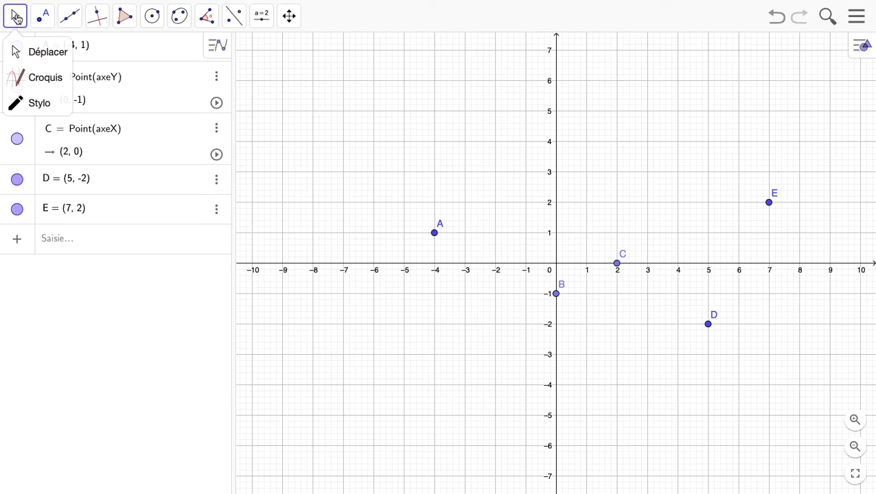
{"action": "left_click", "coordinate": [434, 140]}
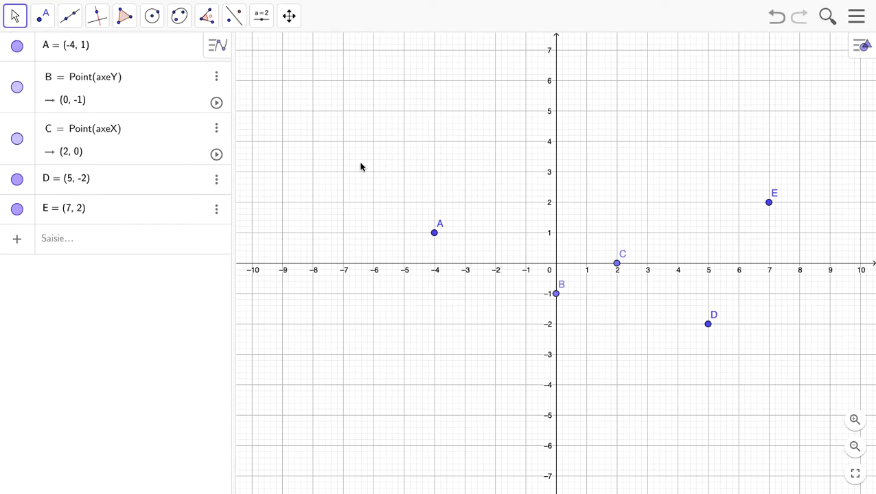
Draw segments joining the points in order: A to B, B to C, C to D and D to E.
{"action": "left_click", "coordinate": [69, 26]}
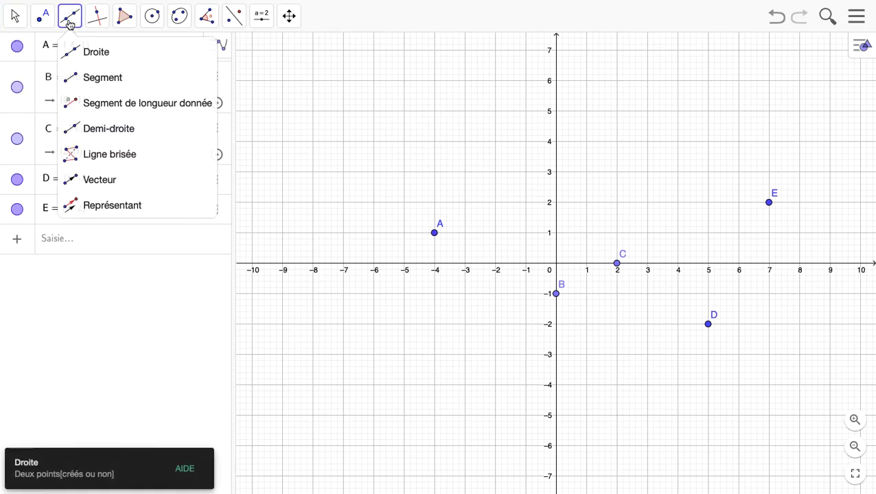
{"action": "left_click", "coordinate": [100, 89]}
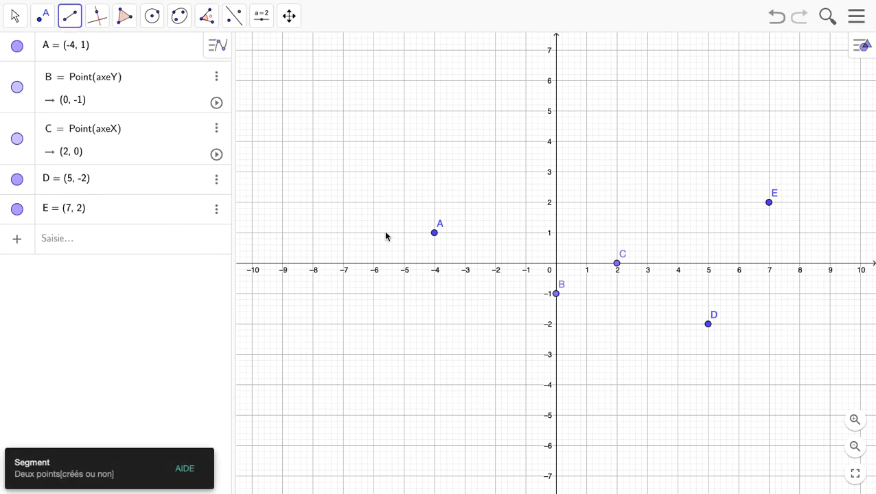
{"action": "left_click", "coordinate": [434, 233]}
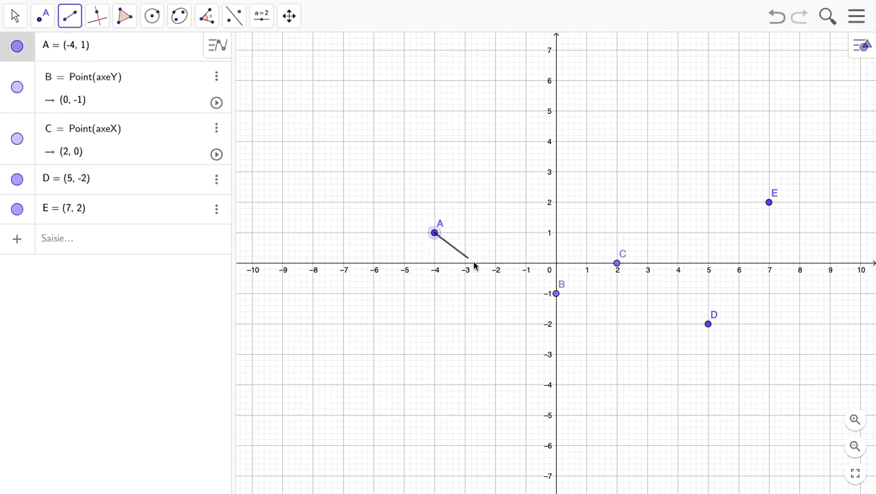
{"action": "left_click", "coordinate": [557, 297]}
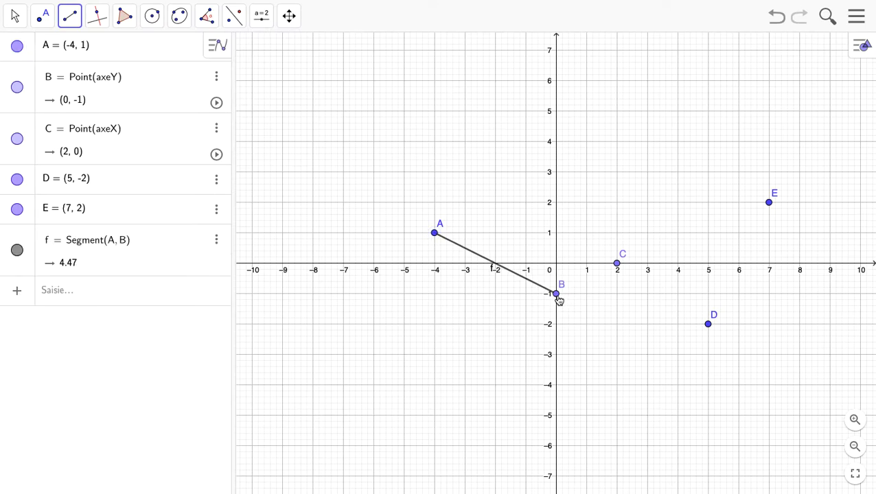
{"action": "left_click", "coordinate": [559, 298]}
{"action": "left_click", "coordinate": [618, 268]}
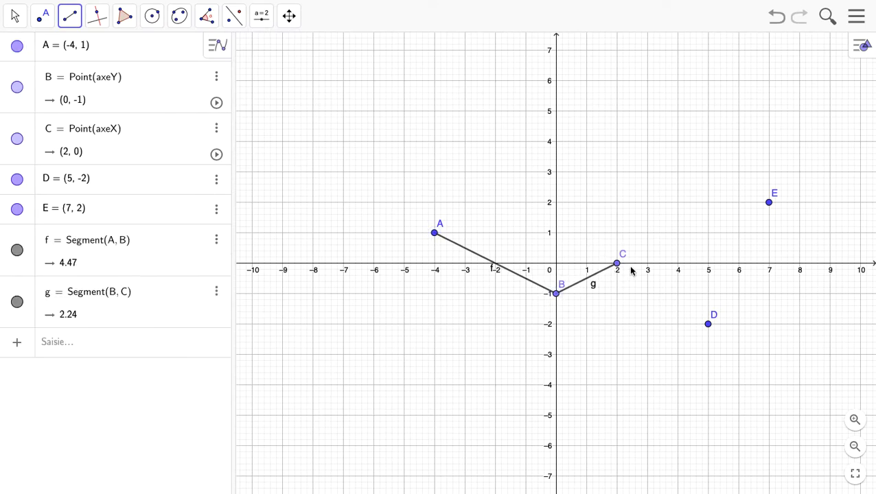
{"action": "left_click", "coordinate": [618, 268]}
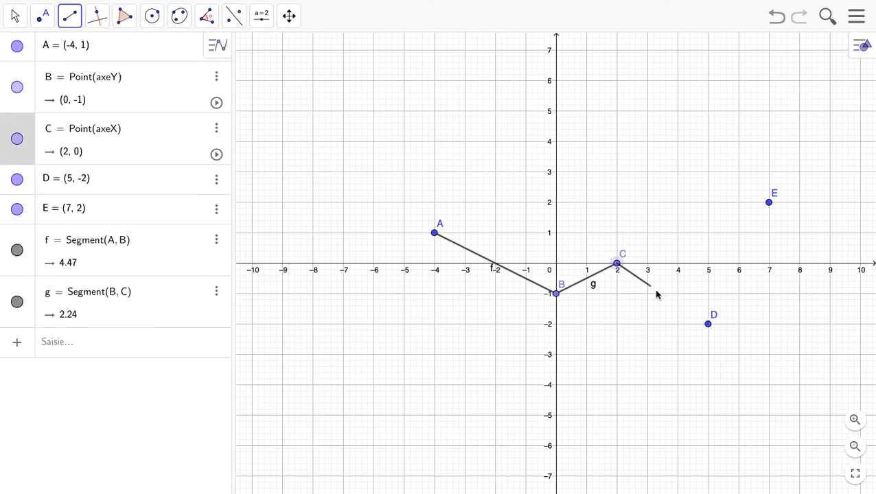
{"action": "left_click", "coordinate": [709, 327]}
{"action": "left_click", "coordinate": [710, 327]}
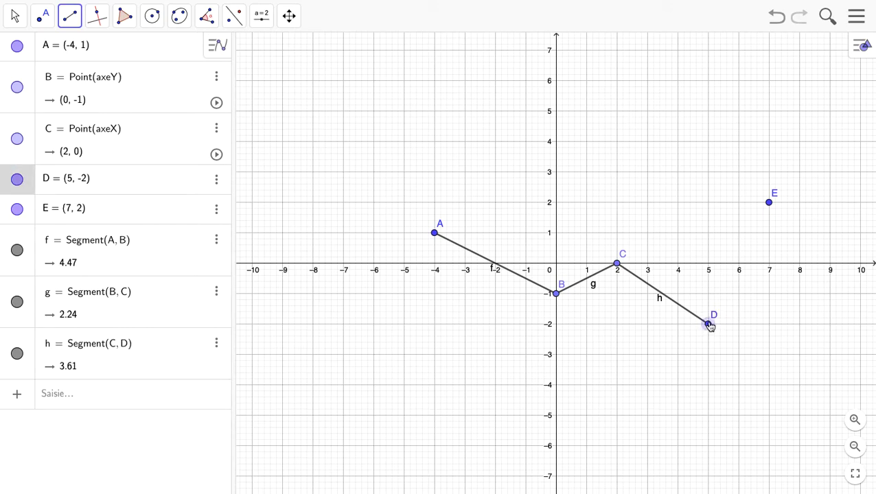
{"action": "left_click", "coordinate": [768, 208]}
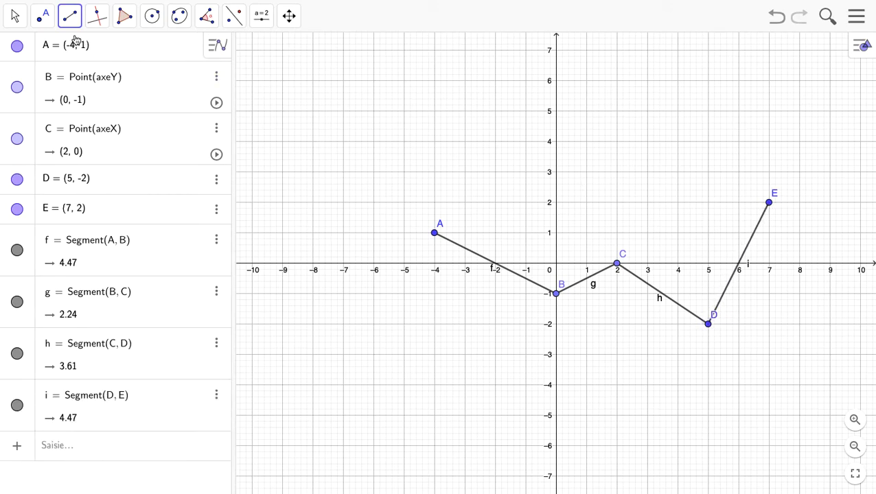
{"action": "left_click", "coordinate": [15, 18]}
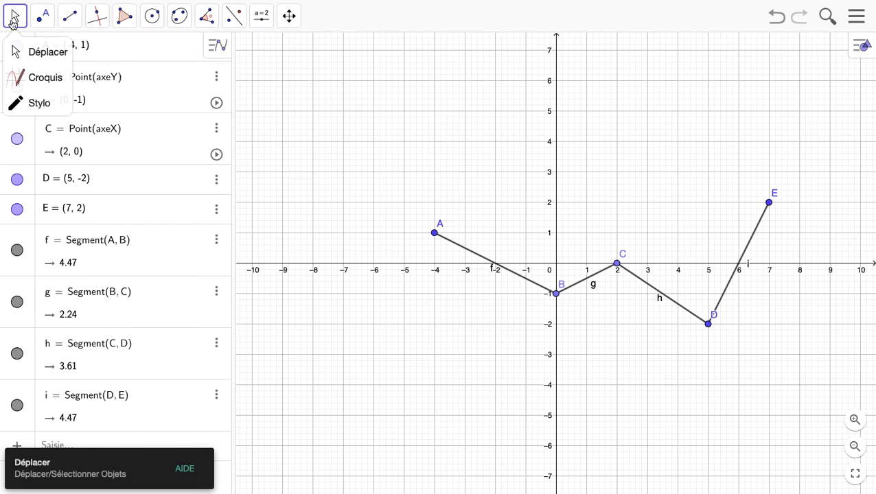
{"action": "left_click", "coordinate": [383, 141]}
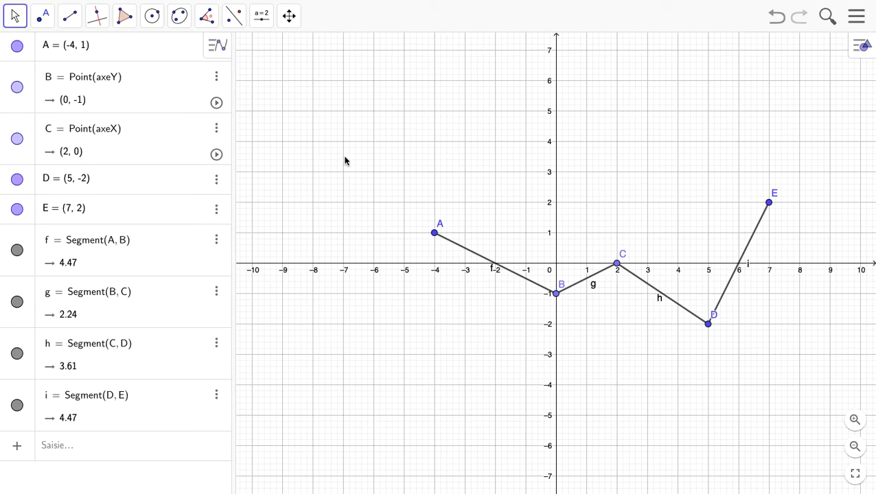
{"action": "scroll", "coordinate": [339, 158], "scroll_direction": "down", "scroll_amount": 1}
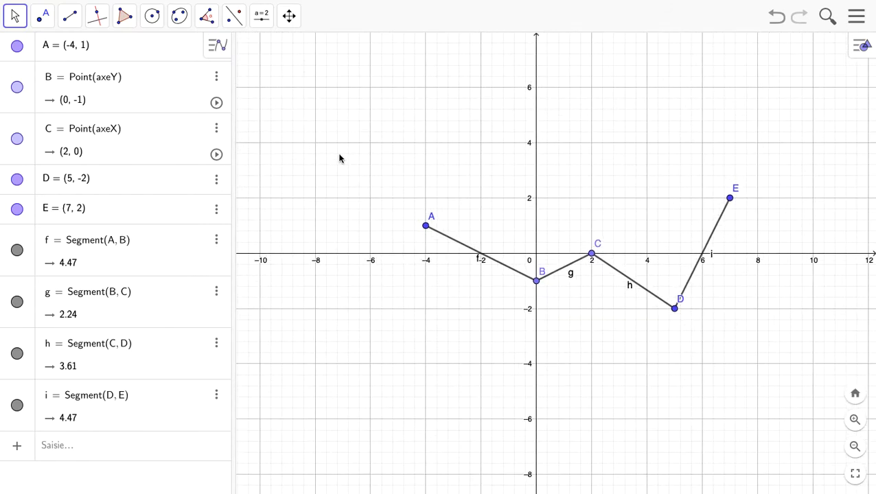
{"action": "scroll", "coordinate": [339, 158], "scroll_direction": "up", "scroll_amount": 1}
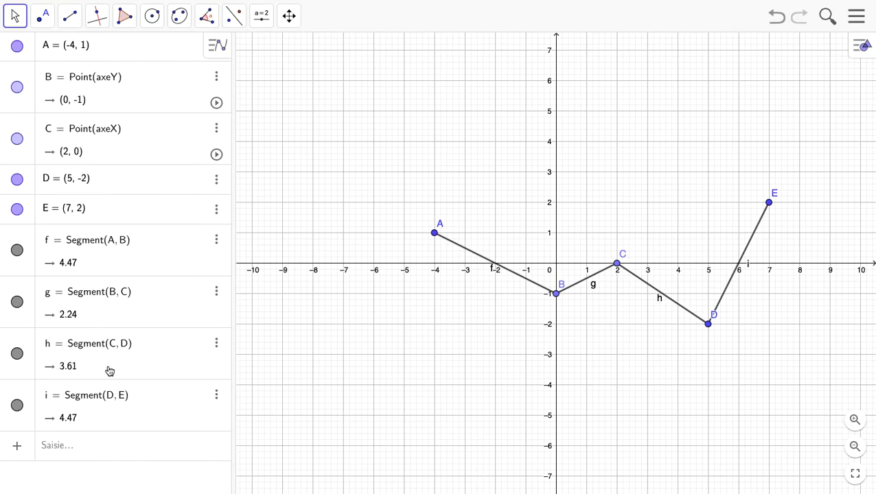
Sort the algebra list by object type (Type d'objet).
{"action": "left_click", "coordinate": [212, 48]}
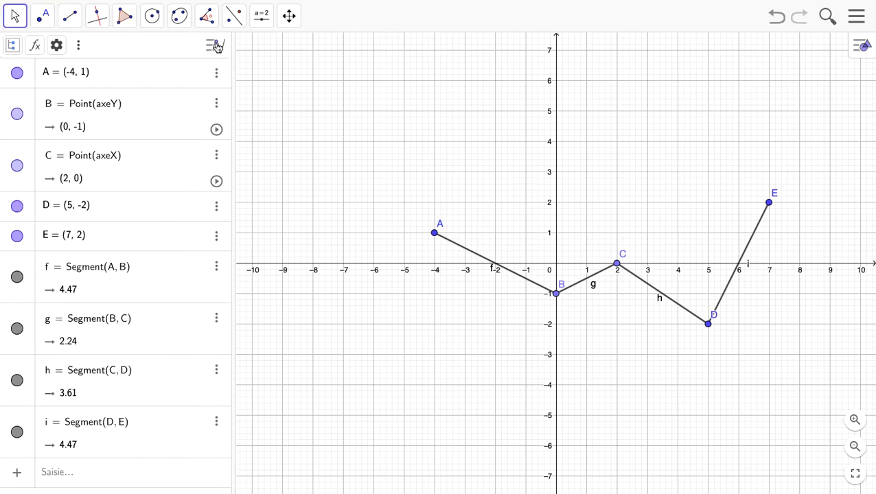
{"action": "left_click", "coordinate": [12, 47]}
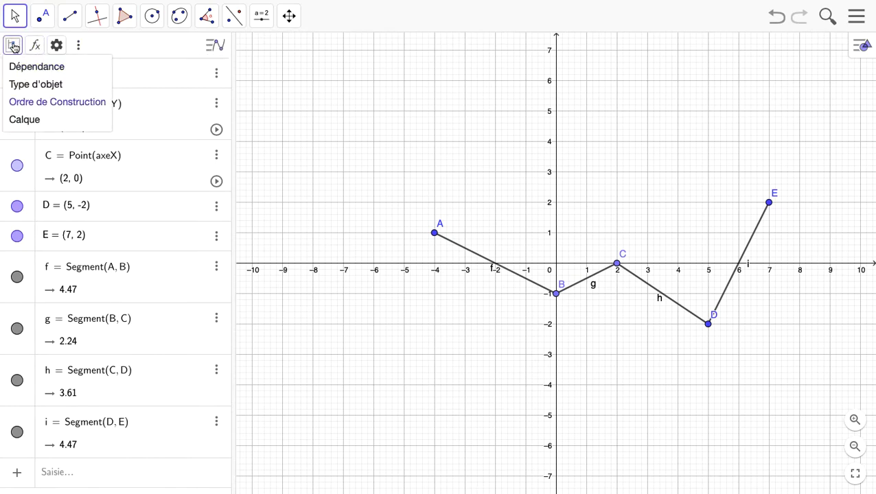
{"action": "left_click", "coordinate": [27, 86]}
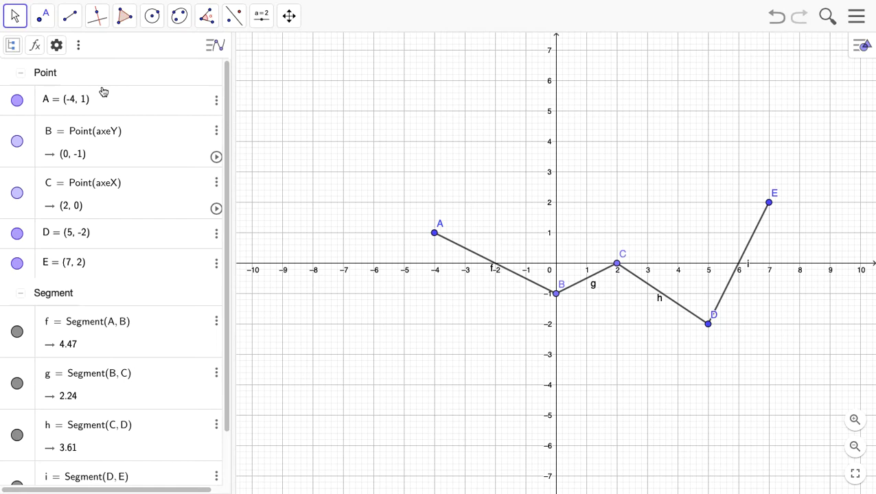
Select all five points as a group and hide their labels.
{"action": "left_click", "coordinate": [46, 77]}
{"action": "scroll", "coordinate": [42, 82], "scroll_direction": "up", "scroll_amount": 2}
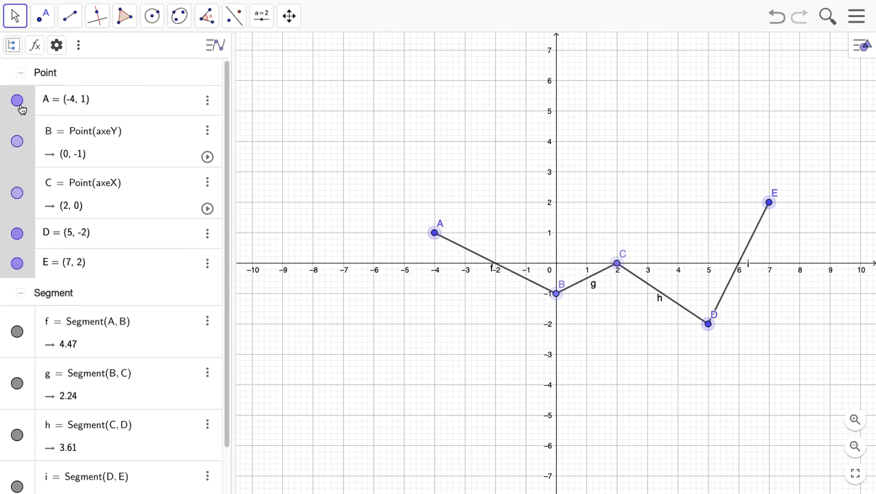
{"action": "right_click", "coordinate": [25, 123]}
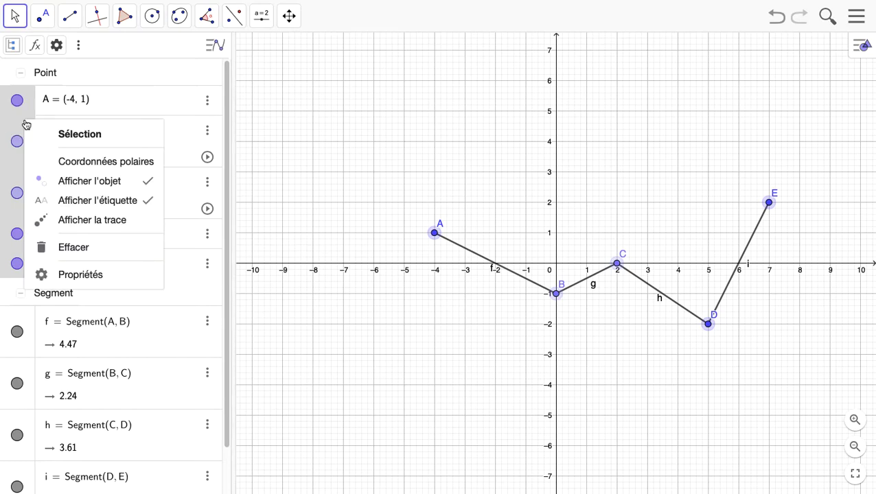
{"action": "left_click", "coordinate": [147, 206]}
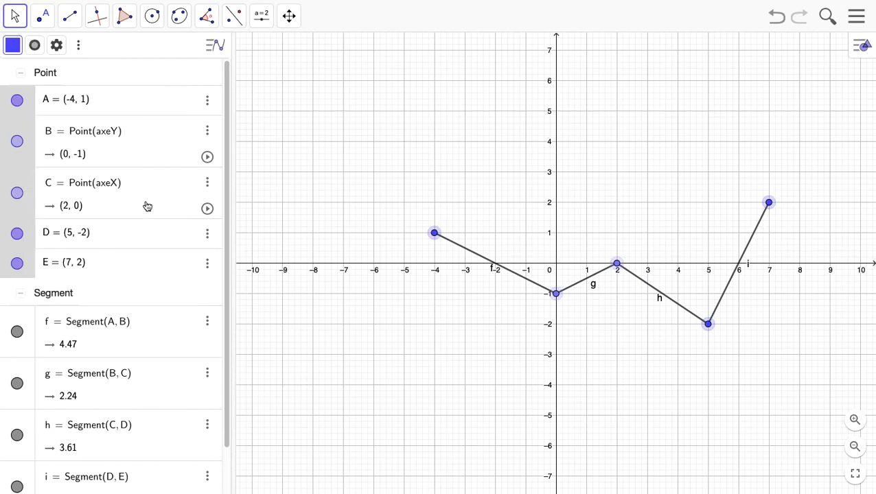
Change the selected points' style to a diagonal cross and set their size to 7.
{"action": "right_click", "coordinate": [23, 128]}
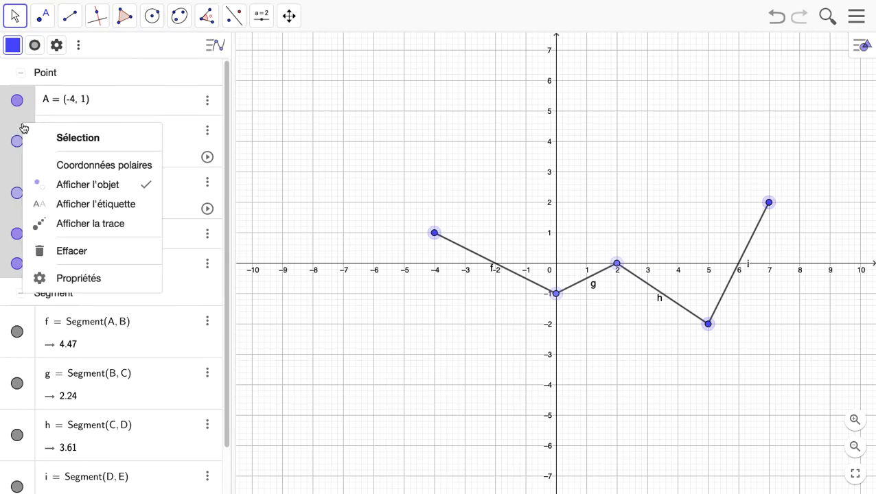
{"action": "left_click", "coordinate": [79, 279]}
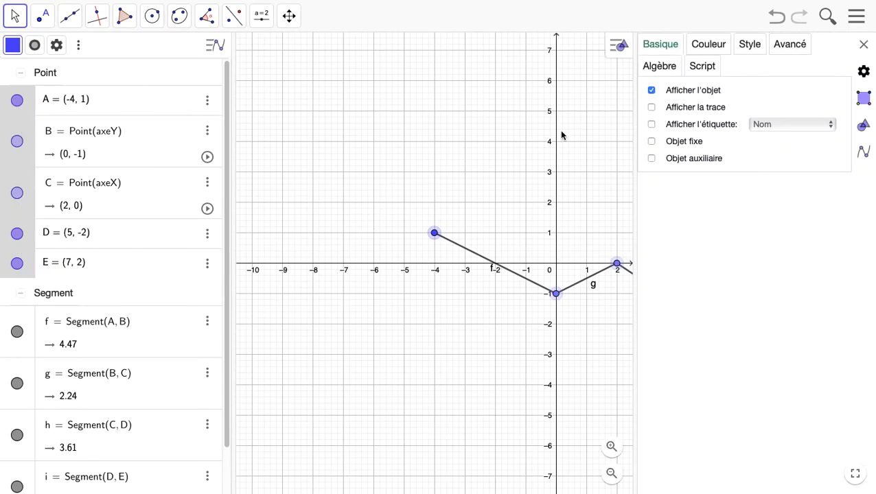
{"action": "left_click", "coordinate": [752, 47]}
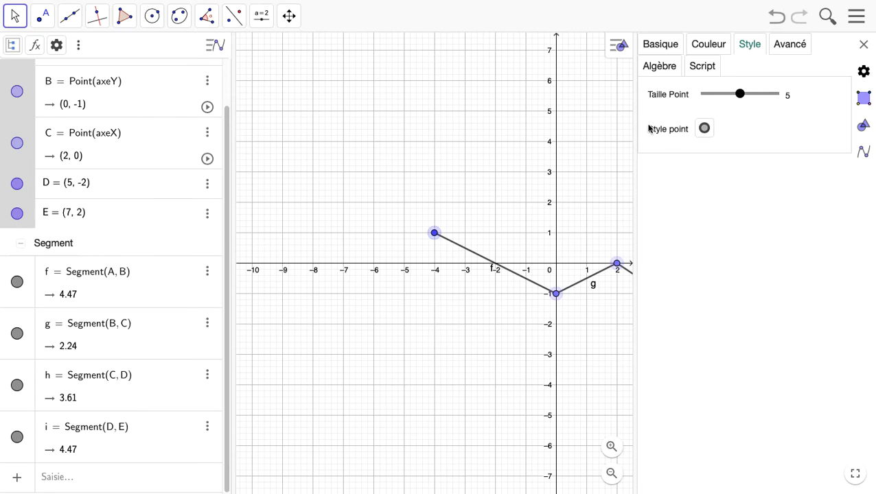
{"action": "left_click", "coordinate": [704, 129]}
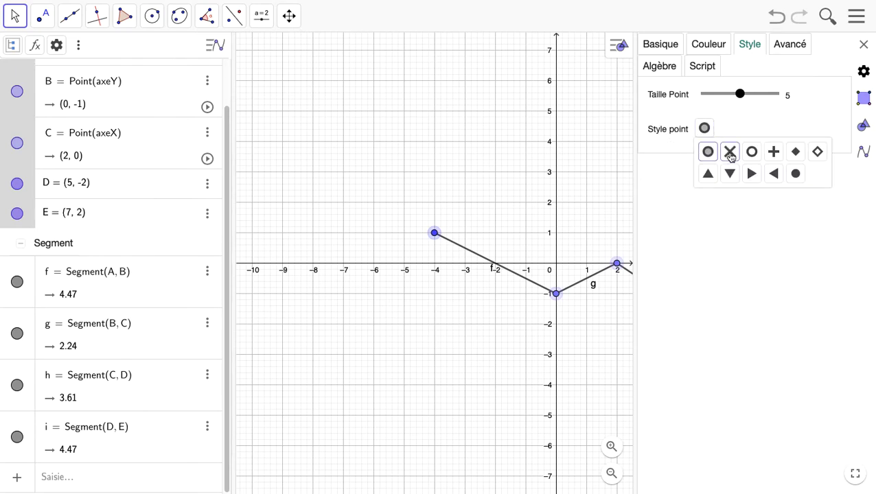
{"action": "left_click", "coordinate": [729, 151]}
{"action": "mouse_move", "coordinate": [758, 98]}
{"action": "left_mouse_down"}
{"action": "mouse_move", "coordinate": [767, 98]}
{"action": "mouse_move", "coordinate": [754, 100]}
{"action": "left_mouse_up"}
{"action": "left_click", "coordinate": [760, 99]}
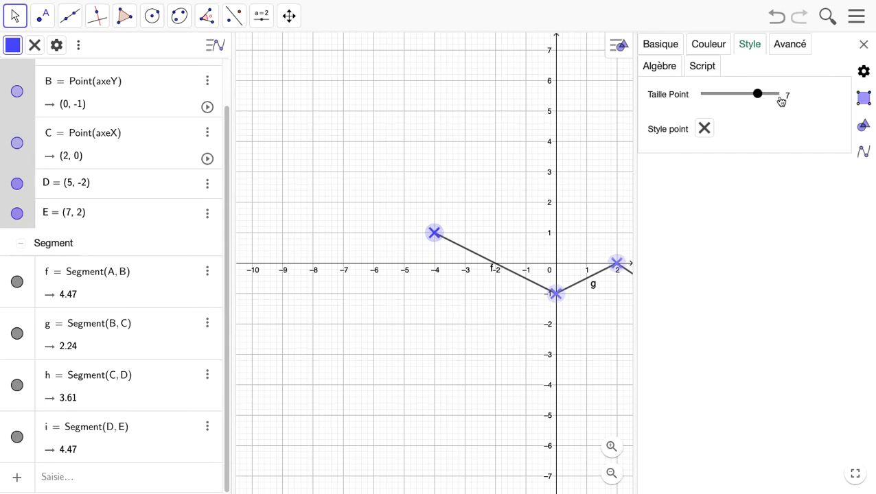
Colour the selected points white (#FFFFFF) and close their properties.
{"action": "left_click", "coordinate": [708, 52]}
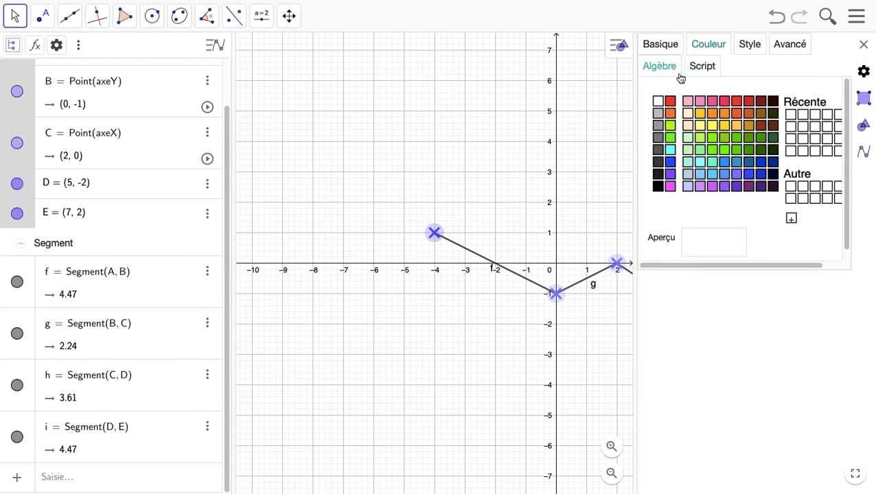
{"action": "left_click", "coordinate": [659, 102]}
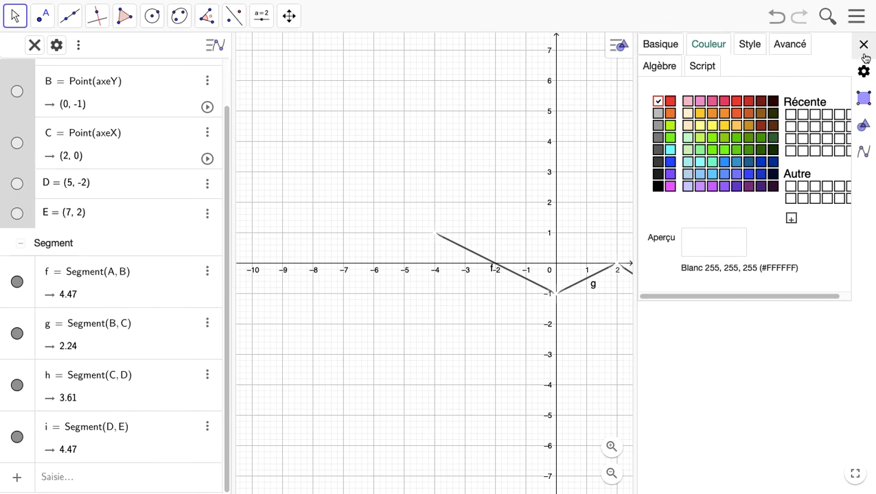
{"action": "left_click", "coordinate": [864, 45]}
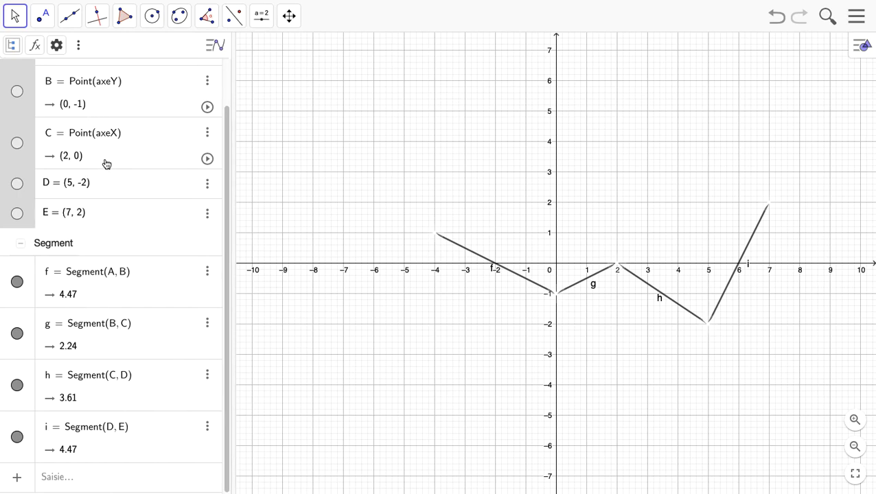
Select all four segments as a group and hide their labels.
{"action": "left_click", "coordinate": [57, 250]}
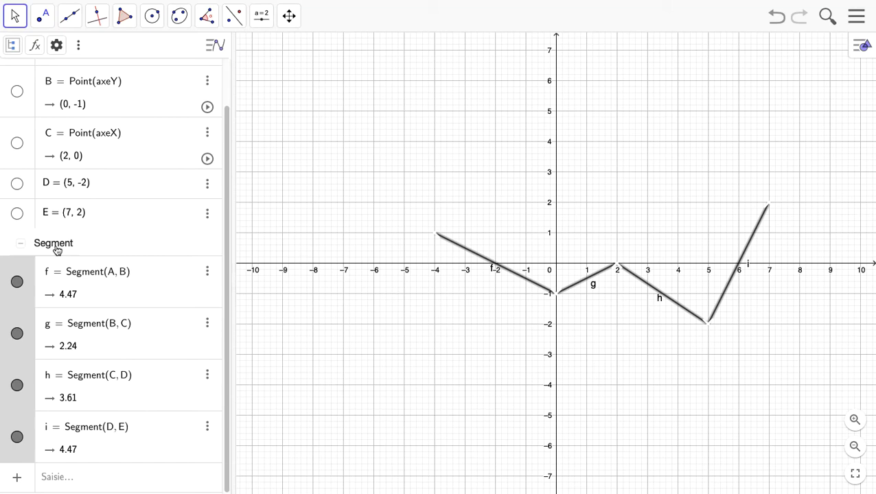
{"action": "right_click", "coordinate": [18, 309]}
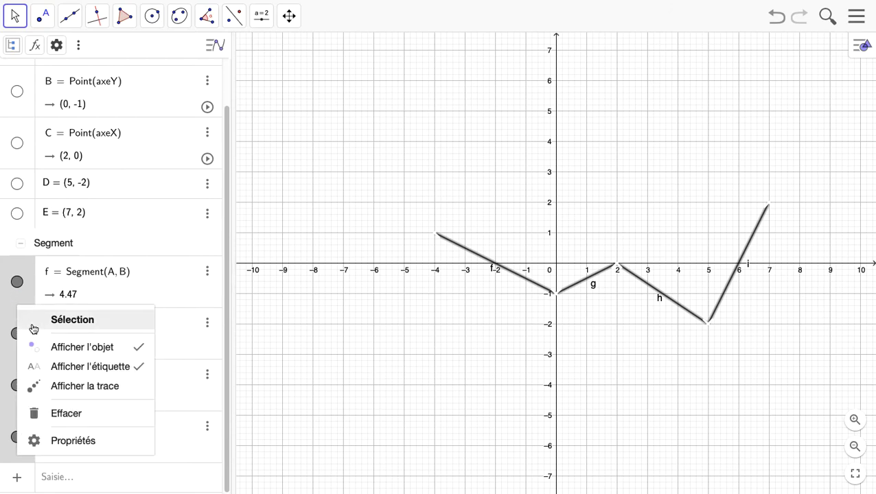
{"action": "left_click", "coordinate": [74, 375]}
Colour the selected segments white (#FFFFFF) and close their properties.
{"action": "right_click", "coordinate": [19, 316]}
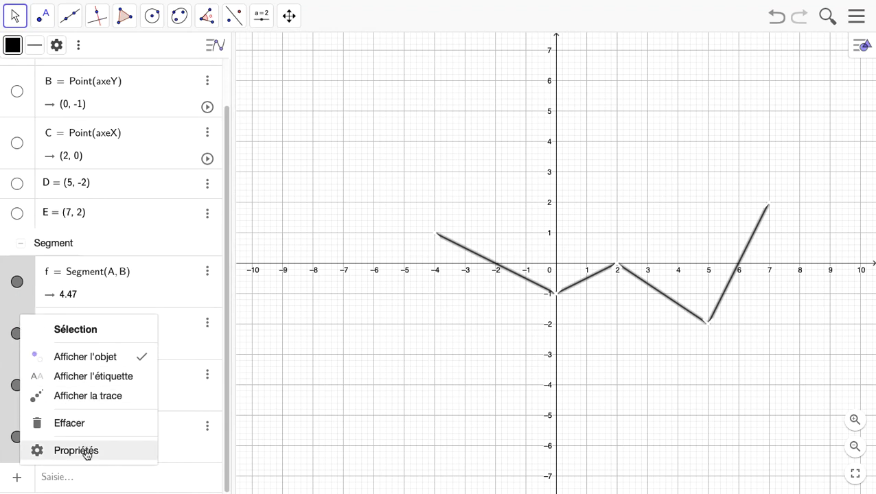
{"action": "left_click", "coordinate": [86, 452]}
{"action": "left_click", "coordinate": [715, 48]}
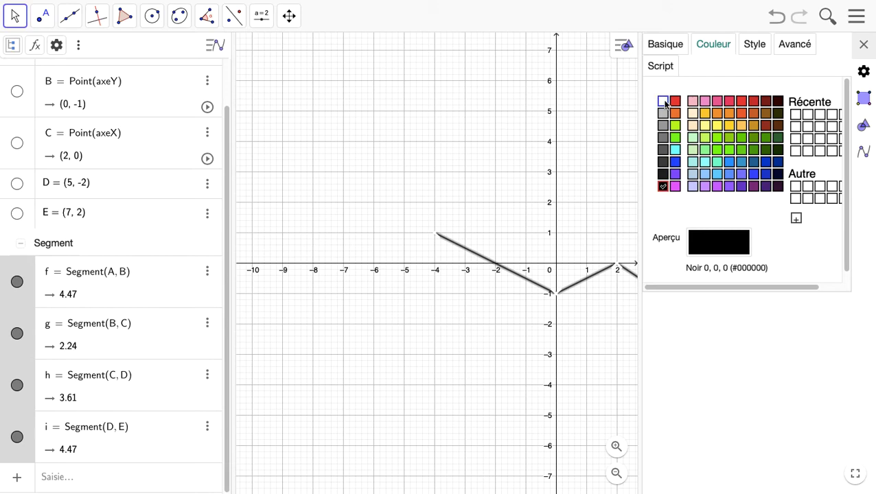
{"action": "left_click", "coordinate": [664, 102]}
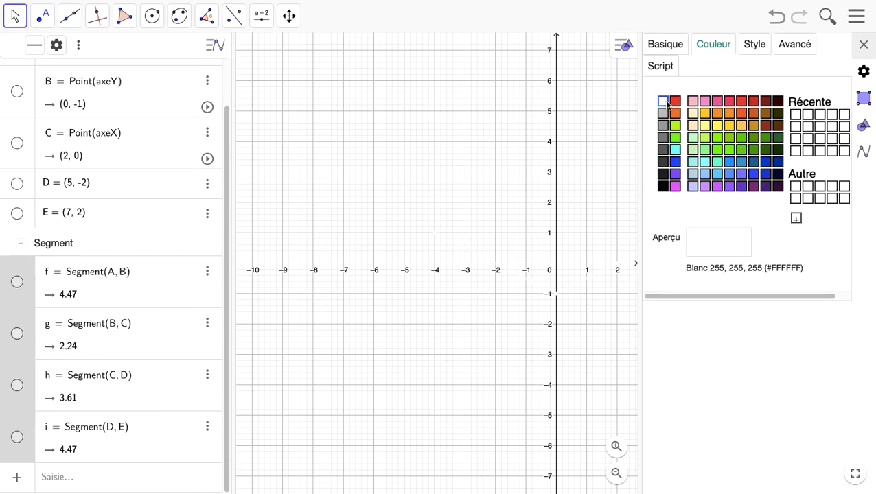
{"action": "left_click", "coordinate": [864, 46]}
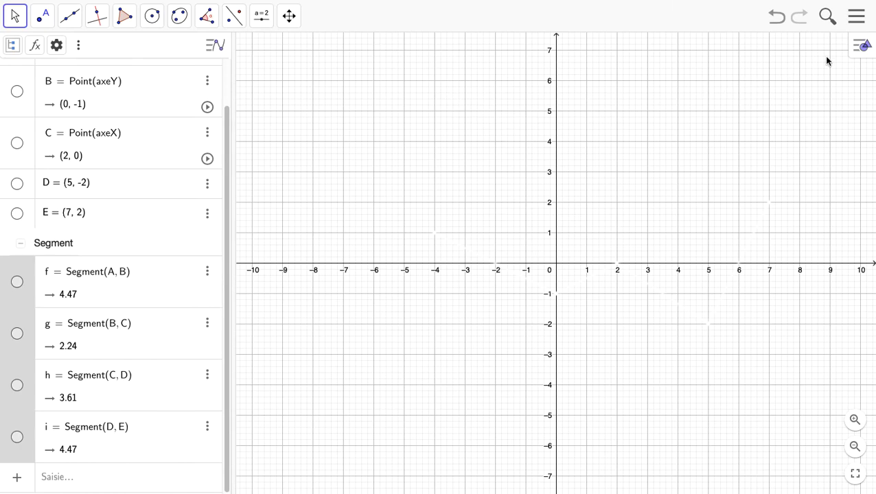
Hide the axes and the grid in the graphics view.
{"action": "left_click", "coordinate": [860, 47]}
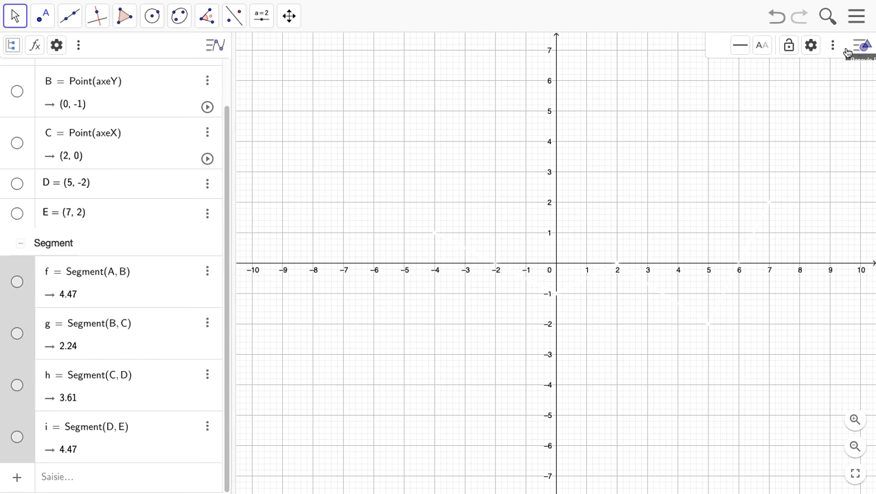
{"action": "left_click", "coordinate": [660, 145]}
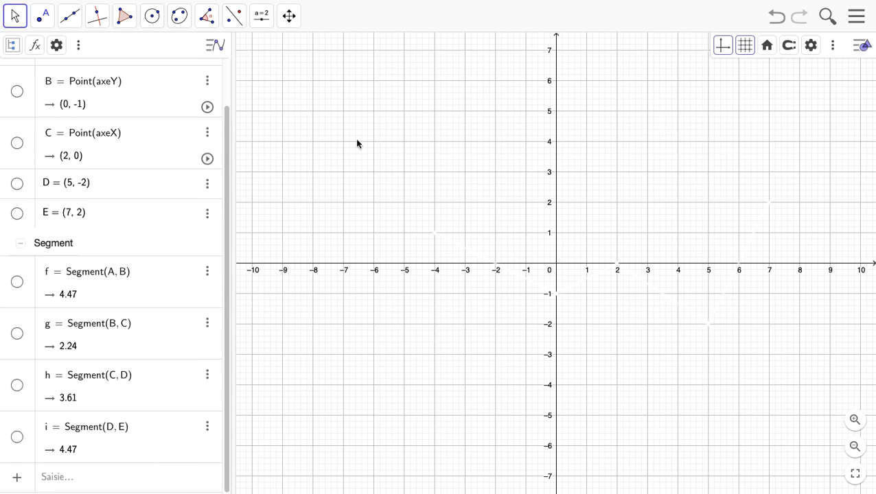
{"action": "left_click", "coordinate": [723, 47]}
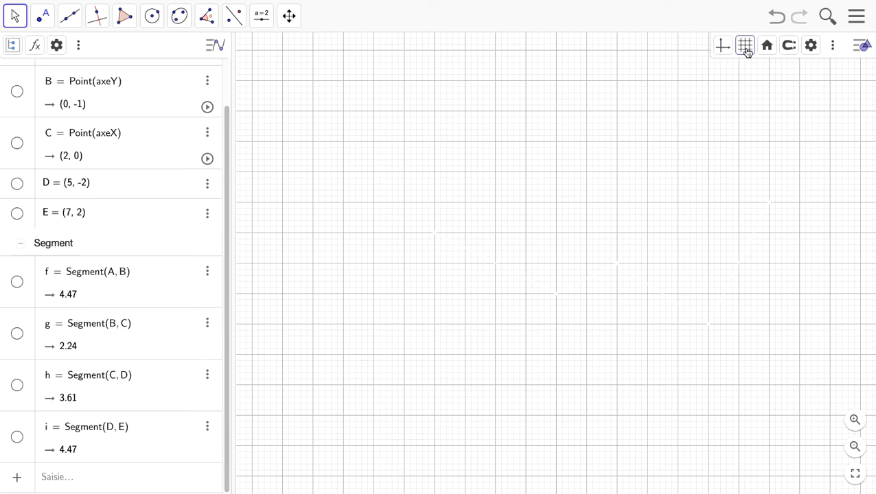
{"action": "left_click", "coordinate": [746, 48]}
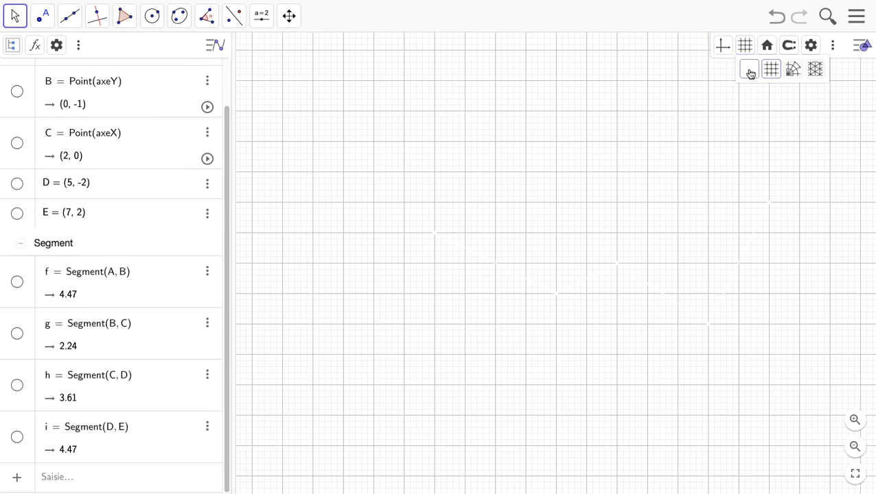
{"action": "left_click", "coordinate": [751, 74]}
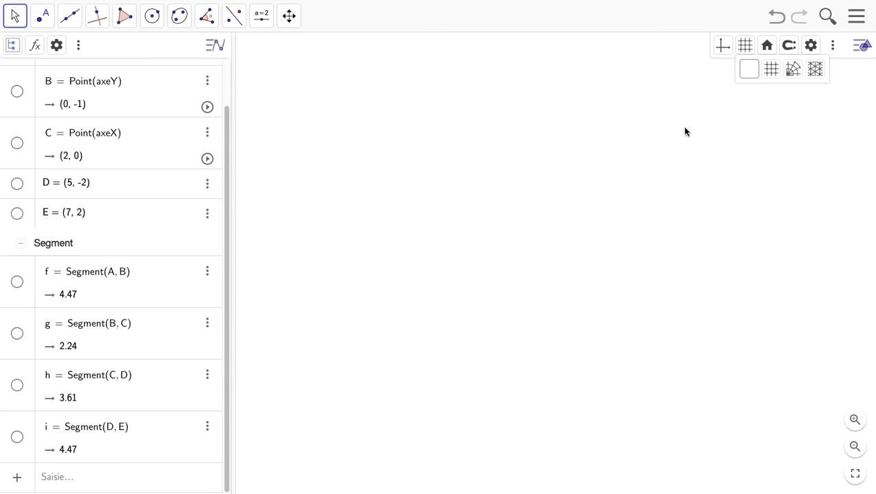
{"action": "left_click", "coordinate": [720, 122]}
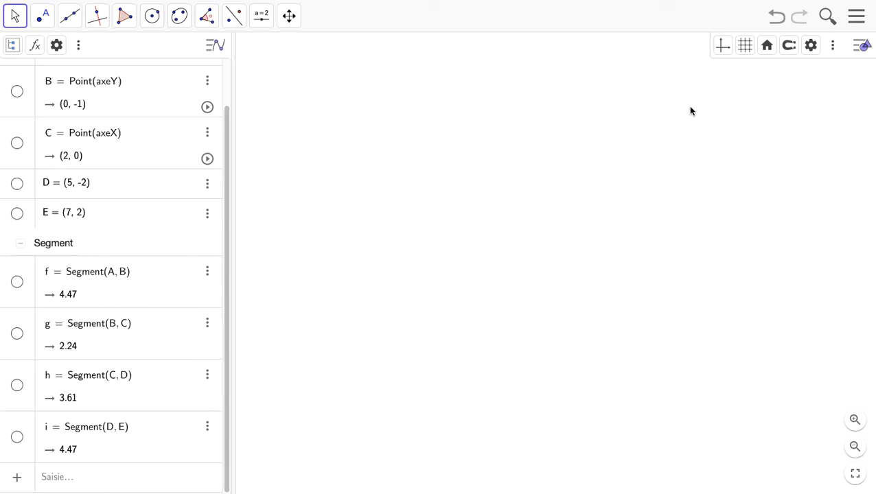
{"action": "left_click", "coordinate": [858, 48]}
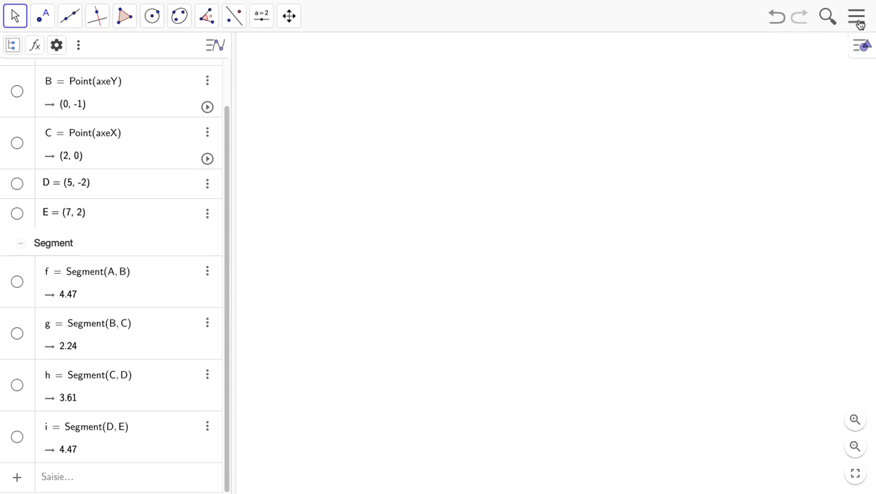
Set the graphics view's background colour to black (#000000) and close its settings.
{"action": "right_click", "coordinate": [589, 172]}
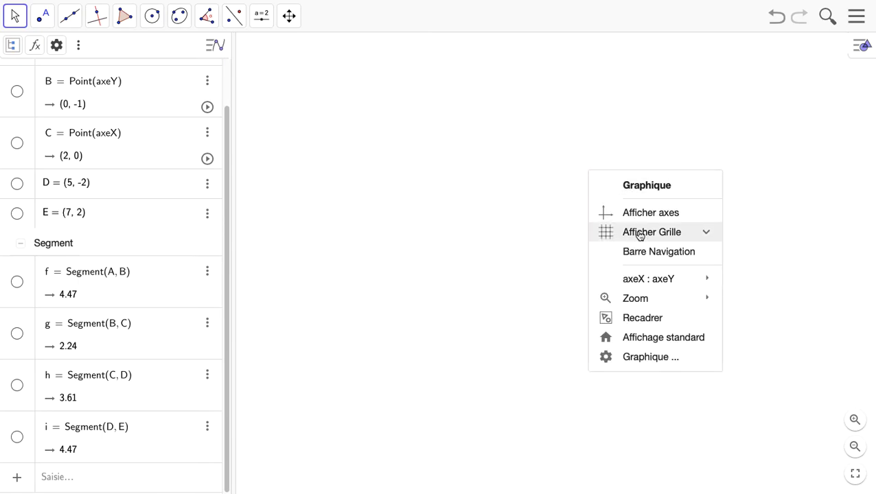
{"action": "left_click", "coordinate": [657, 359]}
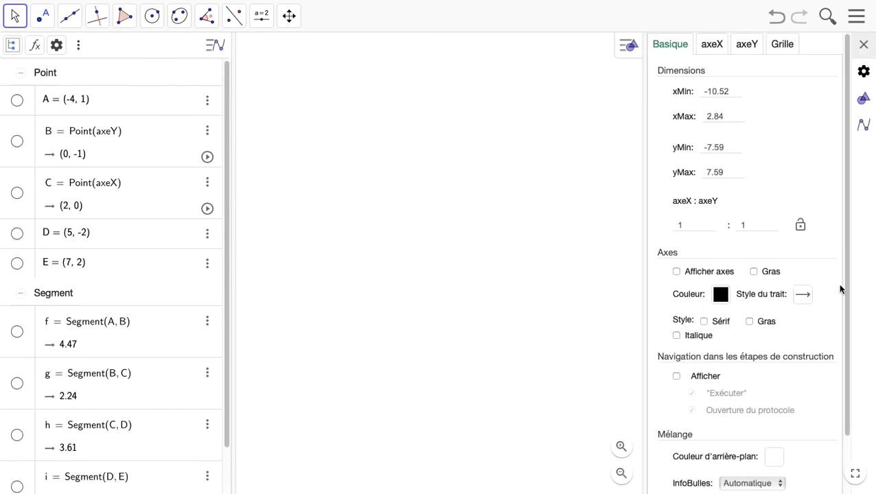
{"action": "left_click_drag", "start_coordinate": [843, 289], "coordinate": [824, 356]}
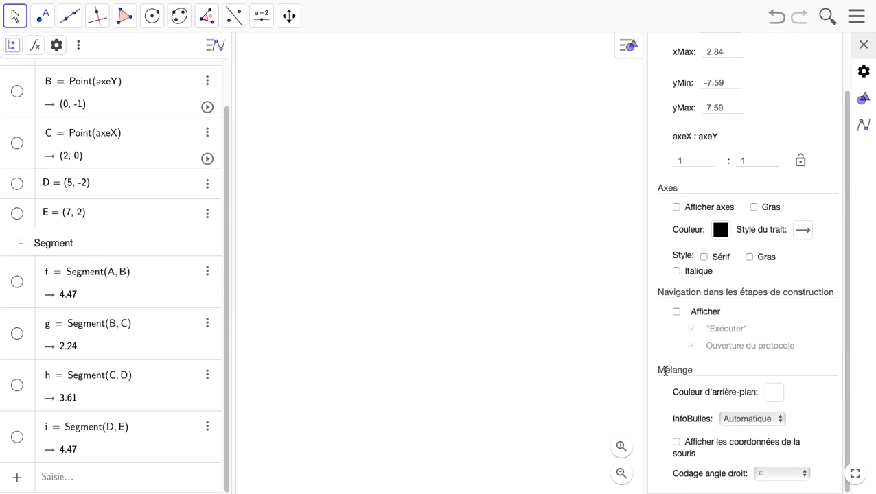
{"action": "left_click", "coordinate": [773, 395]}
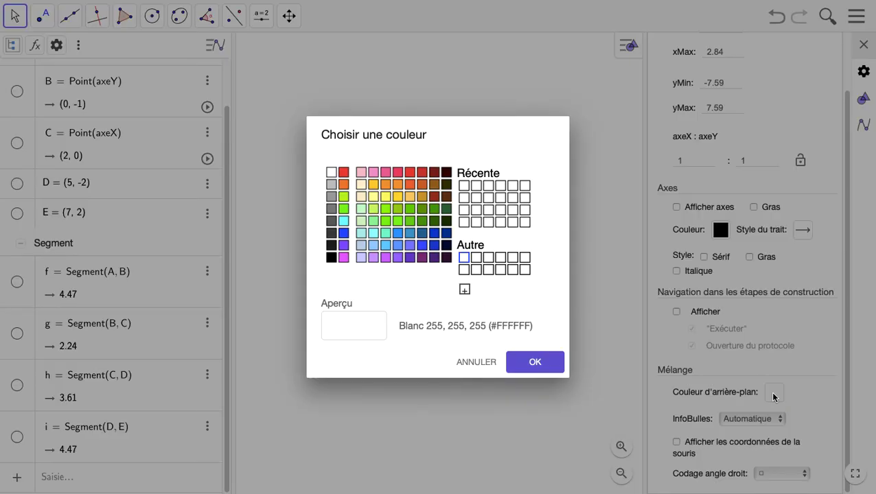
{"action": "left_click", "coordinate": [331, 257]}
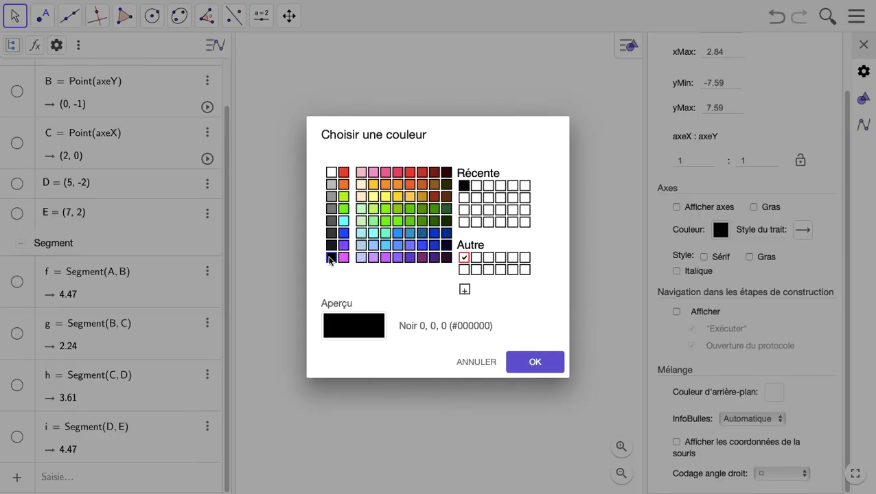
{"action": "left_click", "coordinate": [545, 371]}
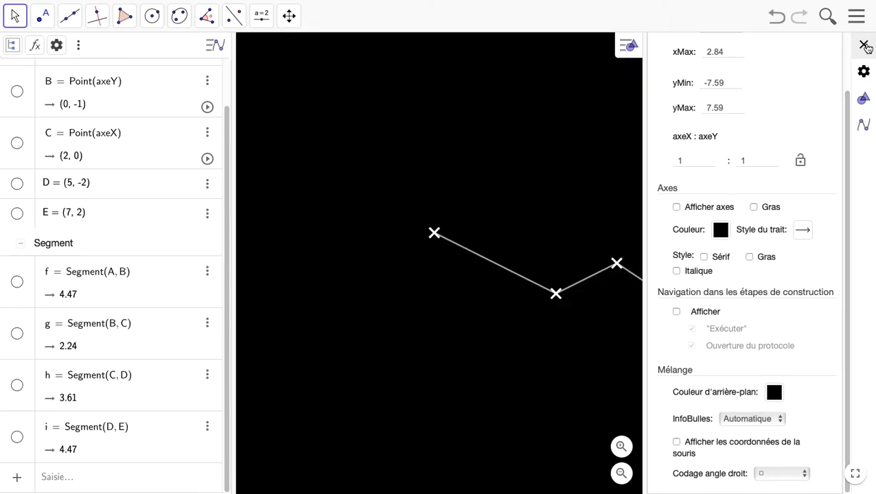
{"action": "left_click", "coordinate": [863, 44]}
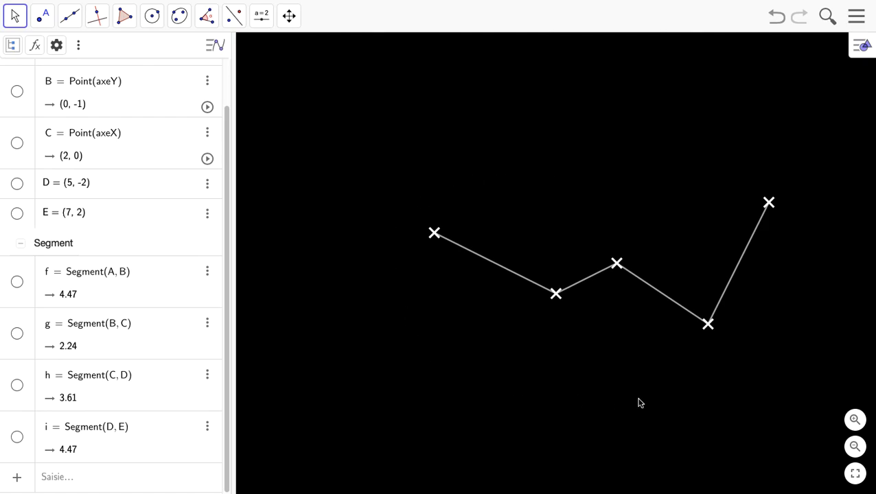